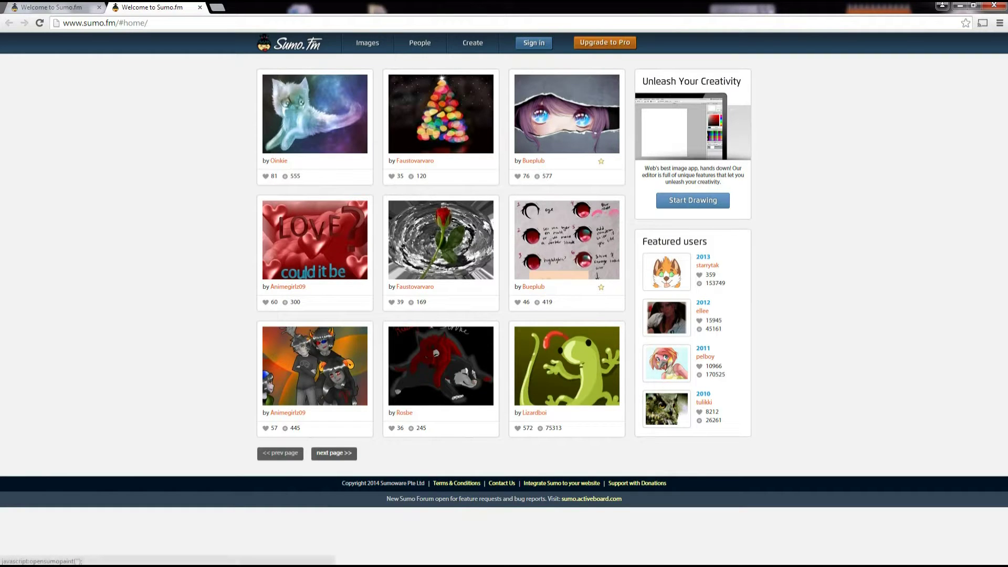
- Launch the Sumo Paint editor from Sumo.fm with a blank untitled 800x600 px canvas
{"action": "left_click", "coordinate": [693, 200]}
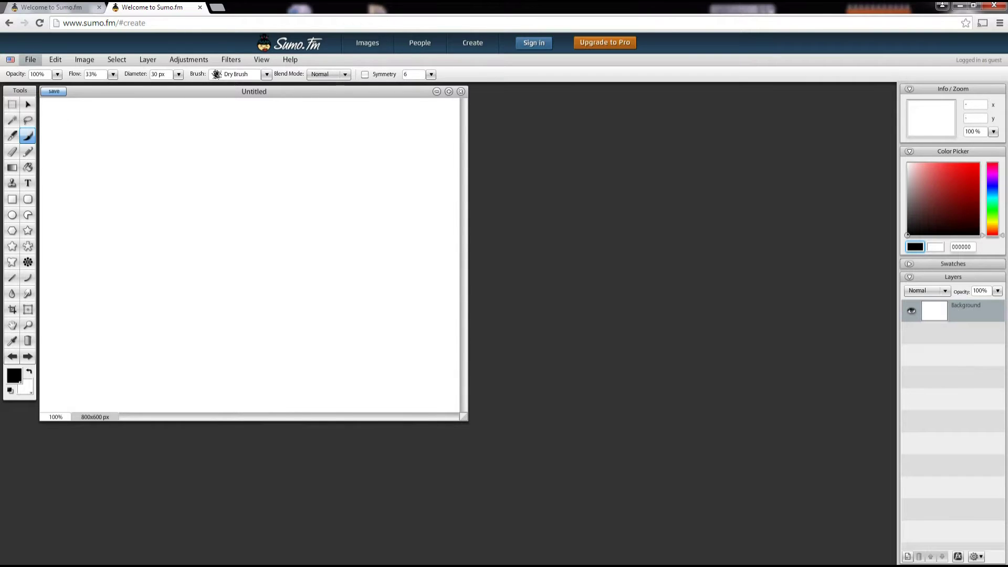
- Open 'sphere example.jpg' (1626x1080 px) from the Desktop via File > Open from My Computer
{"action": "left_click", "coordinate": [30, 59]}
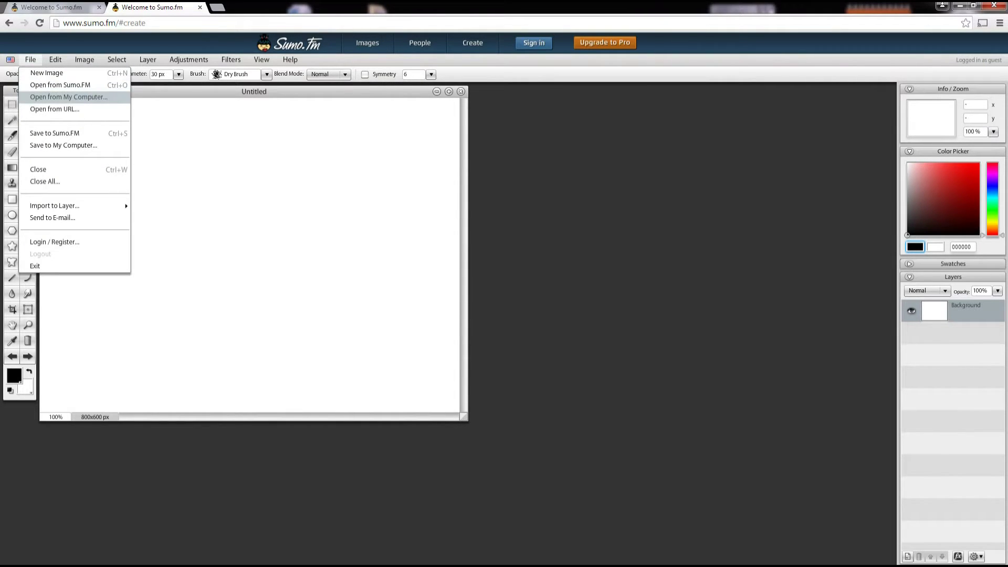
{"action": "left_click", "coordinate": [68, 97]}
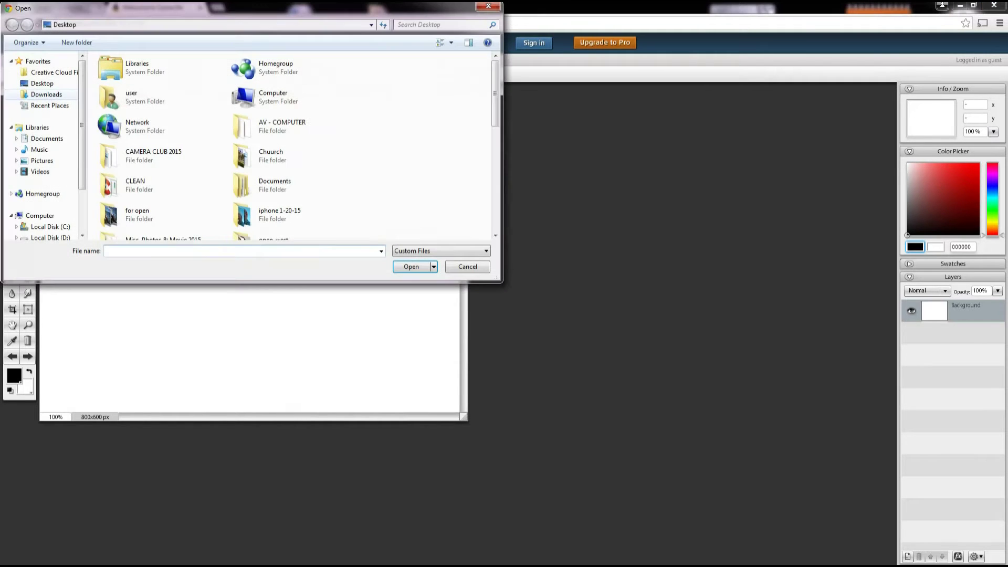
{"action": "left_click_drag", "start_coordinate": [495, 95], "coordinate": [495, 193]}
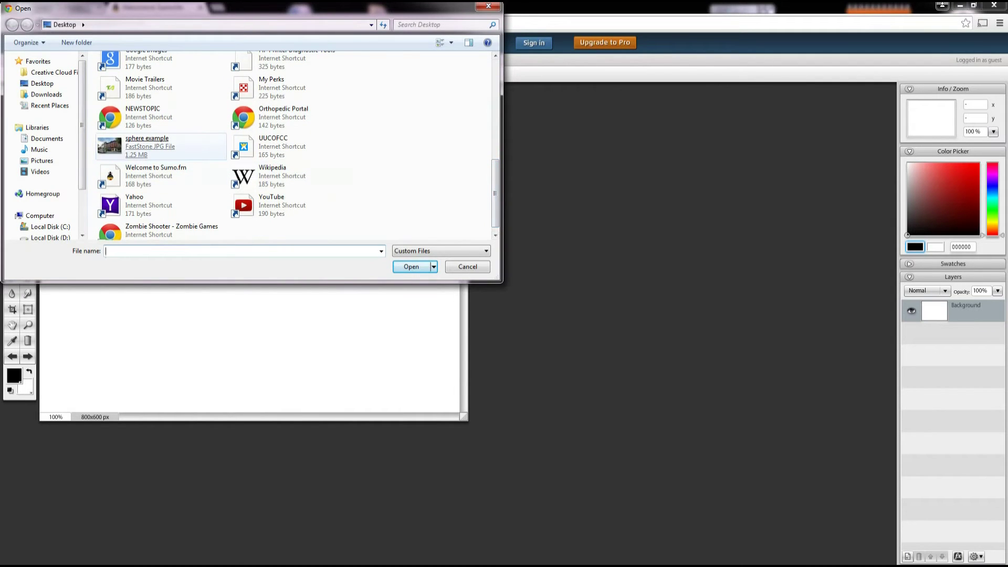
{"action": "double_click", "coordinate": [108, 139]}
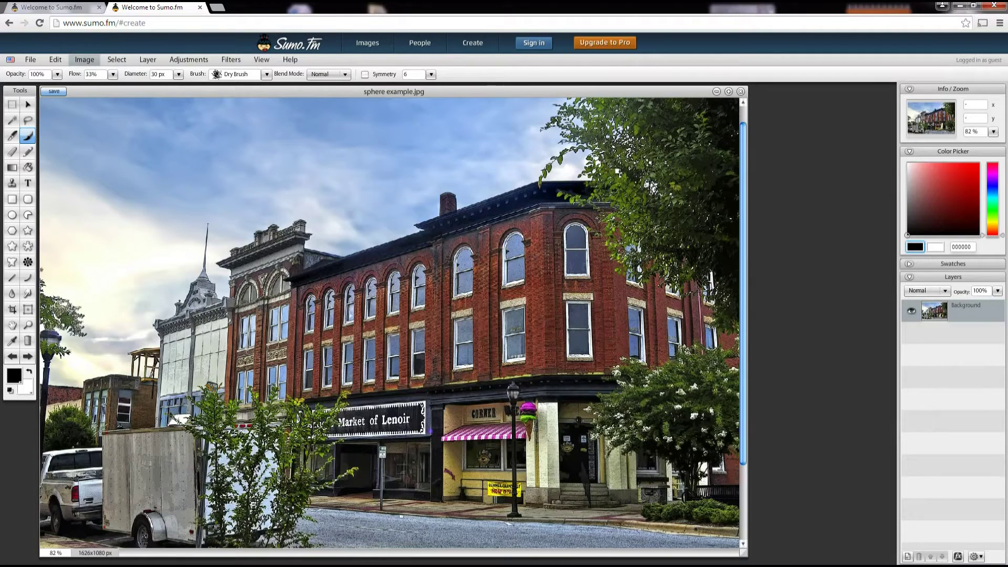
- Resize the image to 1080 x 1080 px with Constrain Proportions off
{"action": "left_click", "coordinate": [84, 59]}
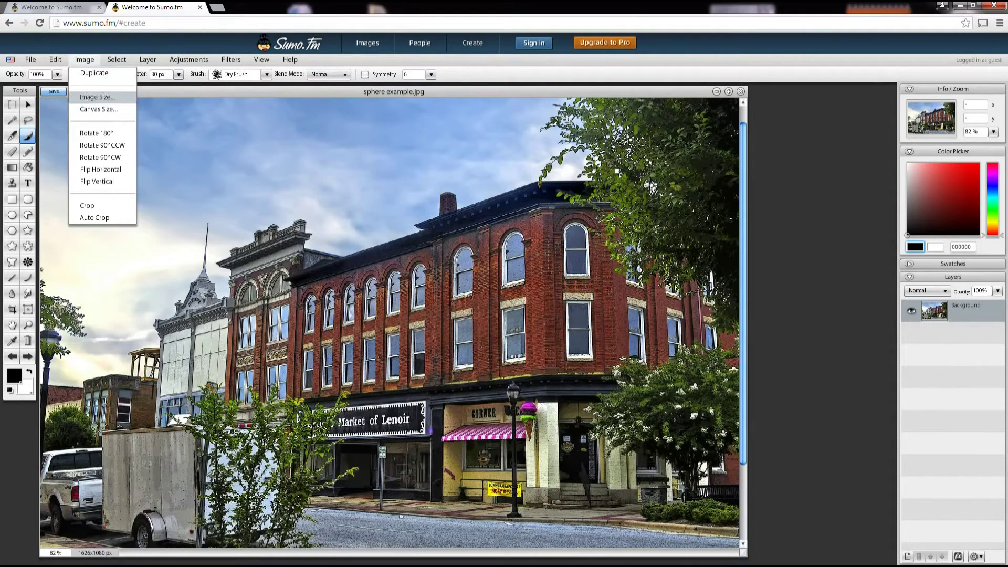
{"action": "left_click", "coordinate": [97, 97]}
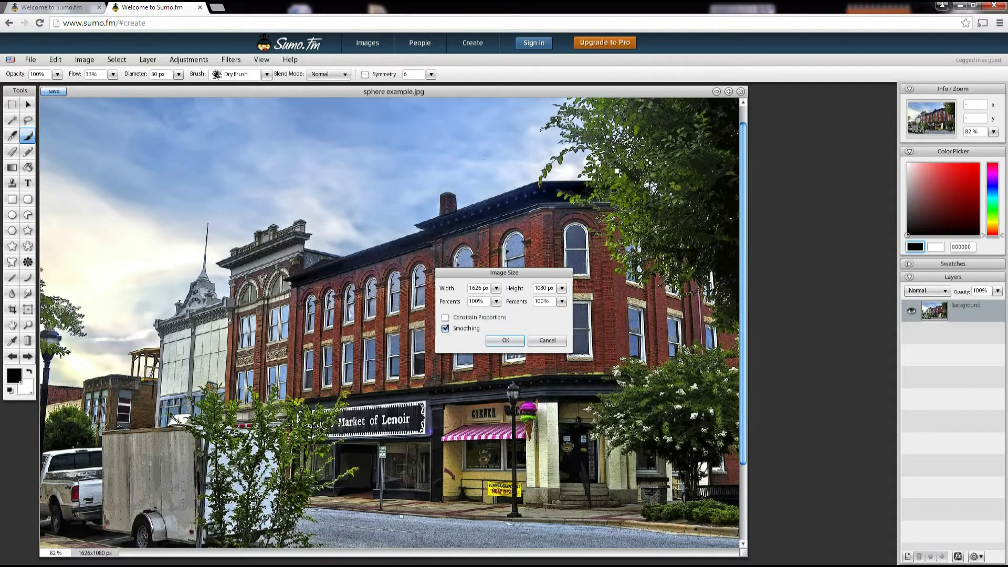
{"action": "left_click_drag", "start_coordinate": [469, 287], "coordinate": [488, 288]}
{"action": "type", "text": "1080"}
{"action": "left_click", "coordinate": [505, 341]}
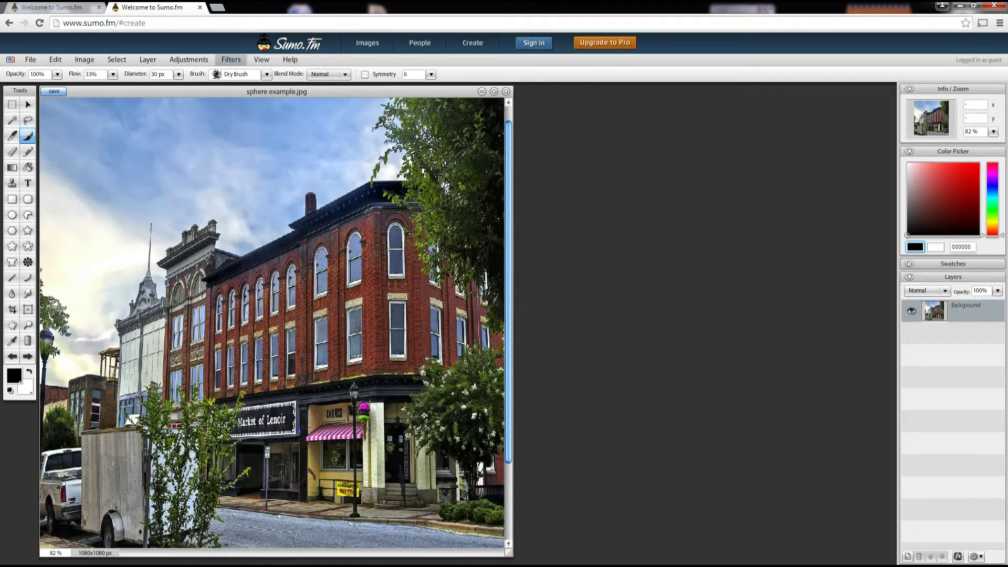
- Open Filters > 3D Effects > Sphere Designer to preview the photo on a radius-360 sphere
{"action": "left_click", "coordinate": [231, 59]}
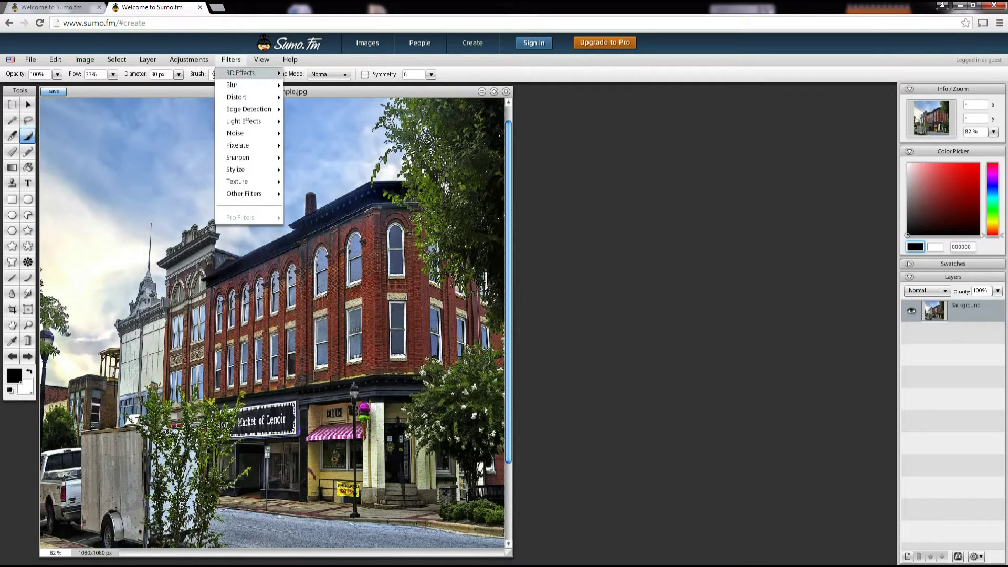
{"action": "mouse_move", "coordinate": [240, 73]}
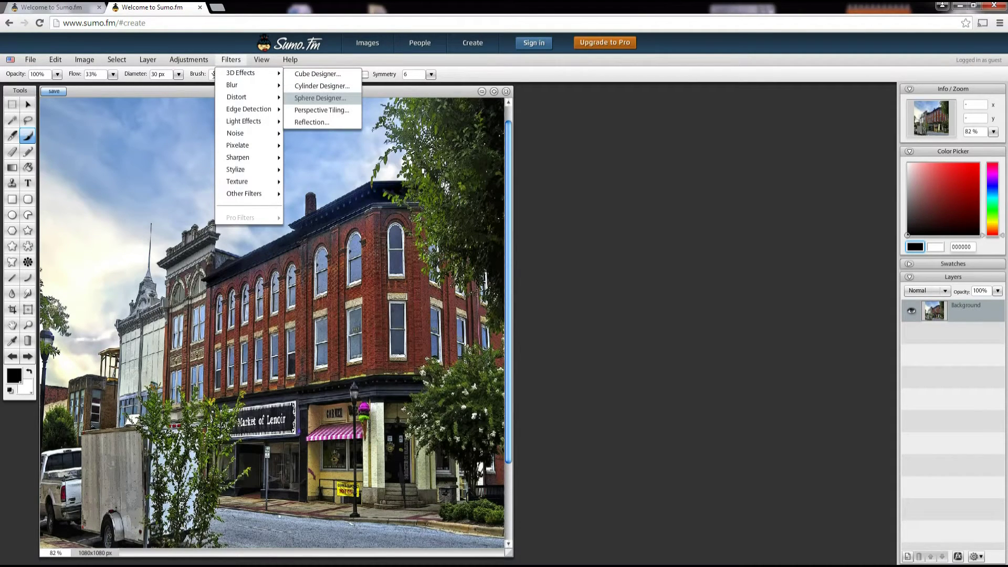
{"action": "left_click", "coordinate": [320, 98]}
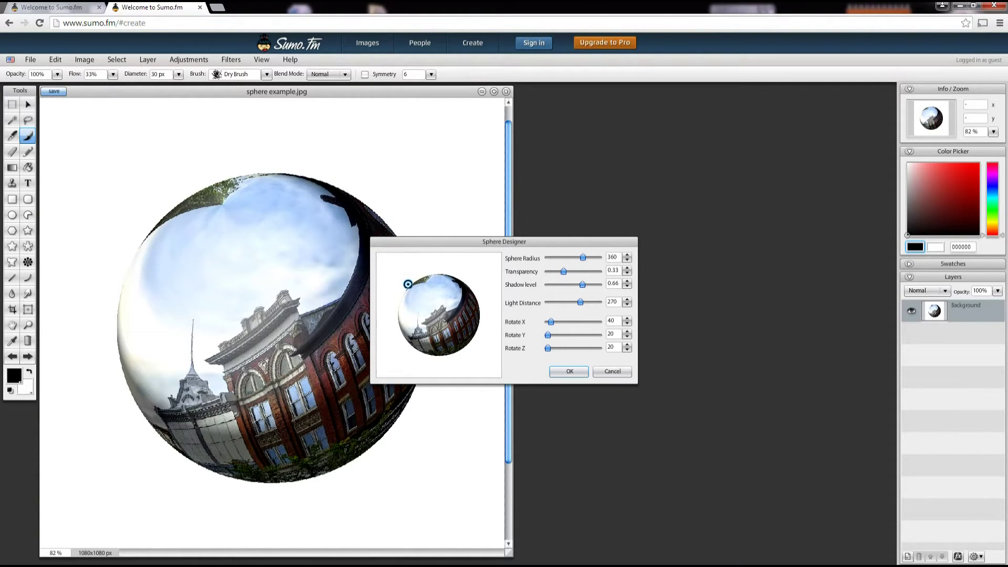
- Raise the sphere's Rotate Y from 20 to 113 with the slider and spinner arrows
{"action": "mouse_move", "coordinate": [551, 321]}
{"action": "left_click_drag", "start_coordinate": [547, 335], "coordinate": [556, 335]}
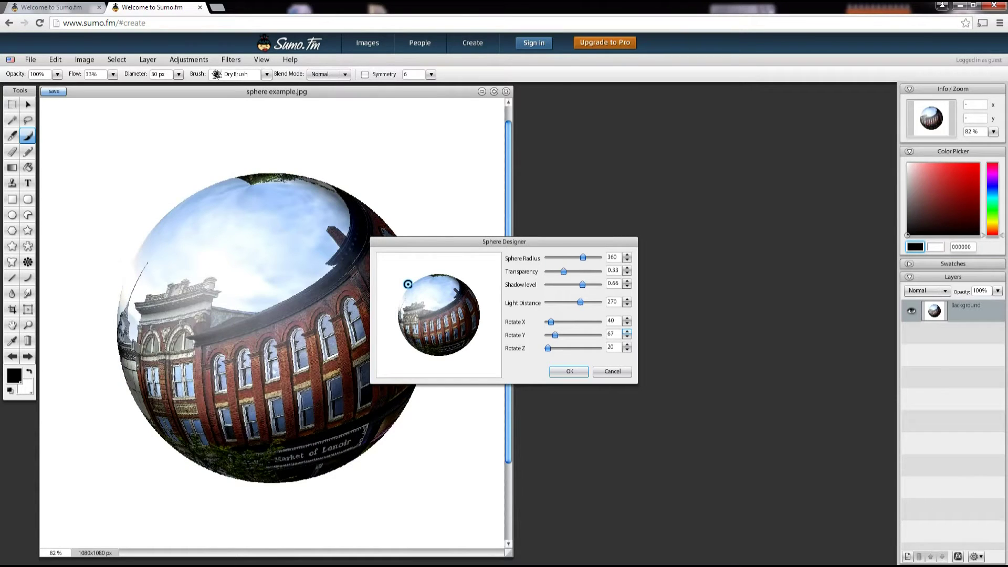
{"action": "left_click", "coordinate": [627, 331]}
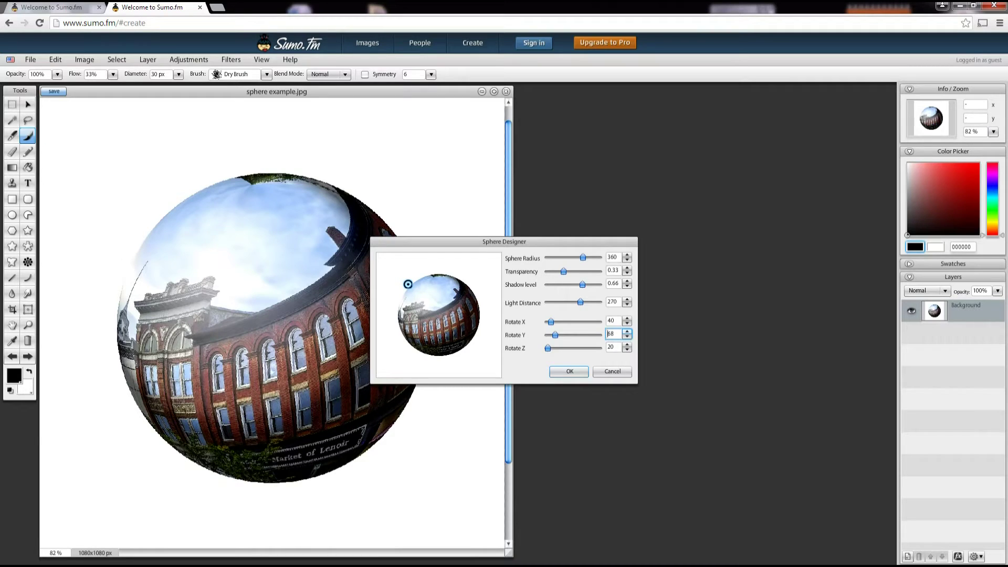
{"action": "left_click", "coordinate": [627, 331]}
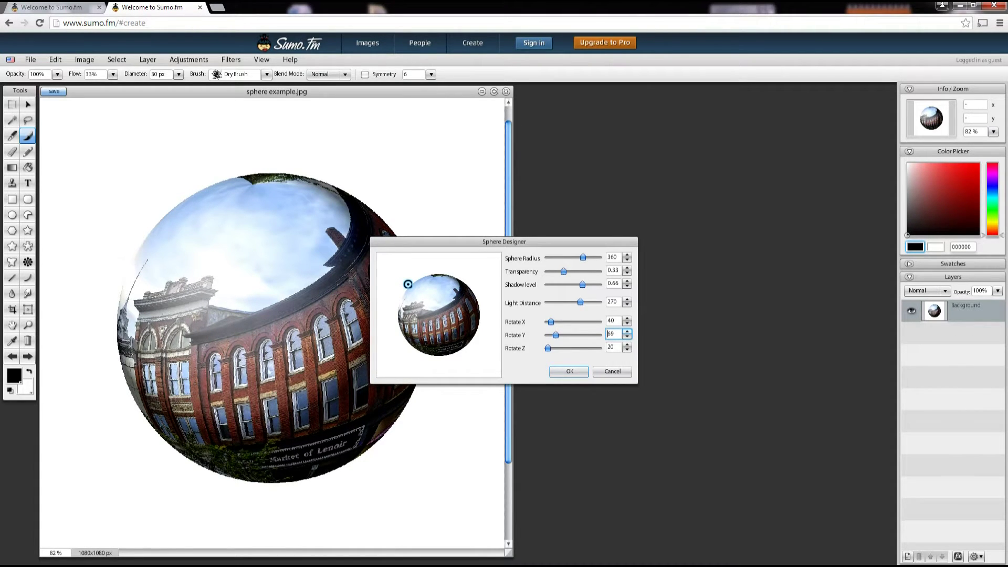
{"action": "left_click", "coordinate": [627, 332]}
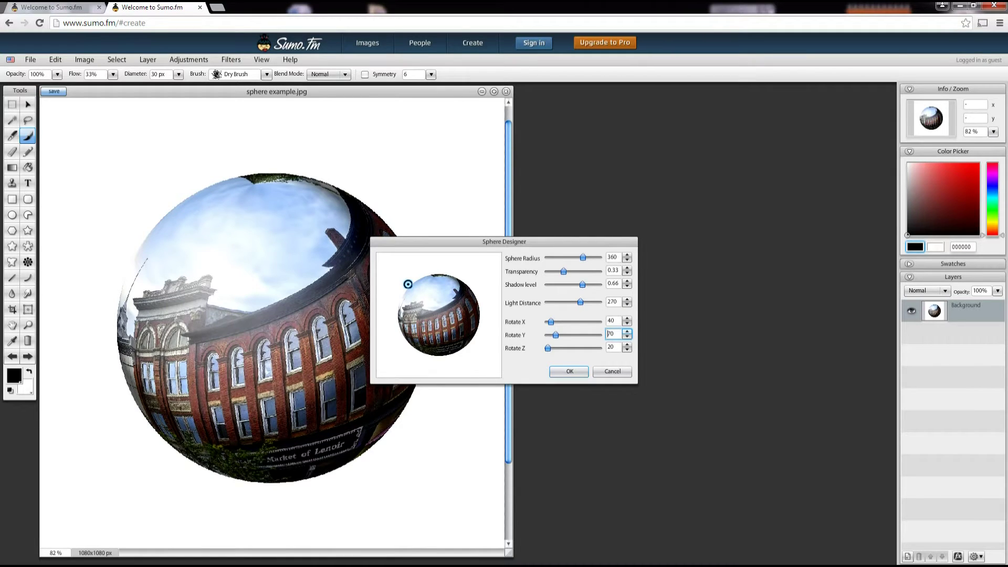
{"action": "left_click", "coordinate": [627, 331]}
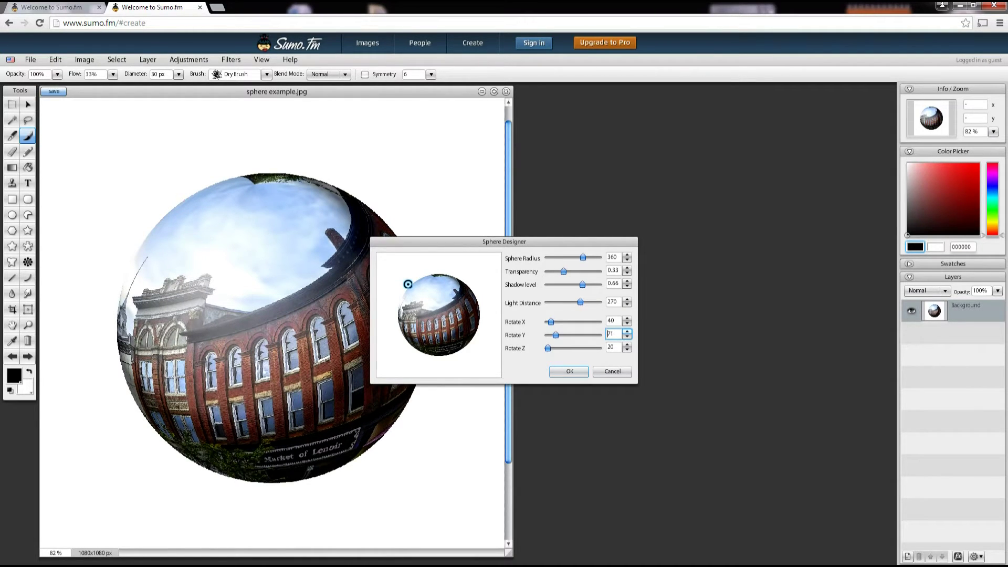
{"action": "left_click_drag", "start_coordinate": [555, 335], "coordinate": [562, 335]}
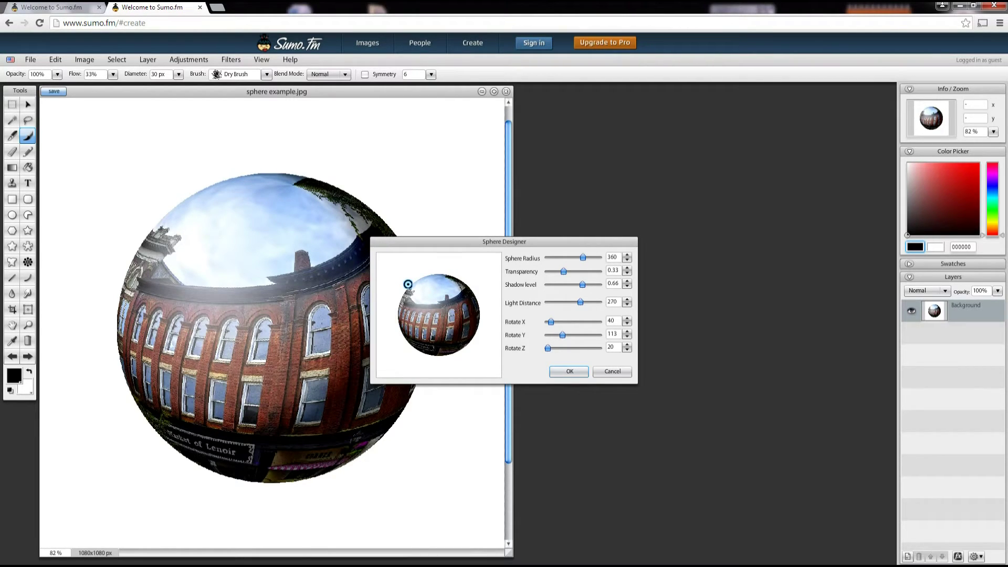
- Set Rotate Z to 60.55 and Rotate Y to 85, then apply the sphere
{"action": "left_click_drag", "start_coordinate": [548, 348], "coordinate": [554, 348]}
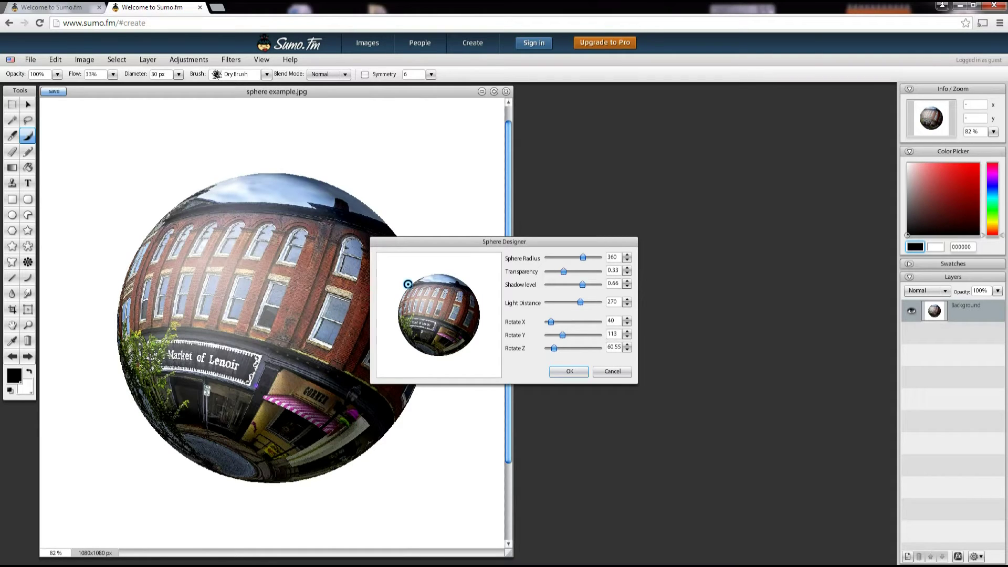
{"action": "left_click_drag", "start_coordinate": [563, 336], "coordinate": [557, 335]}
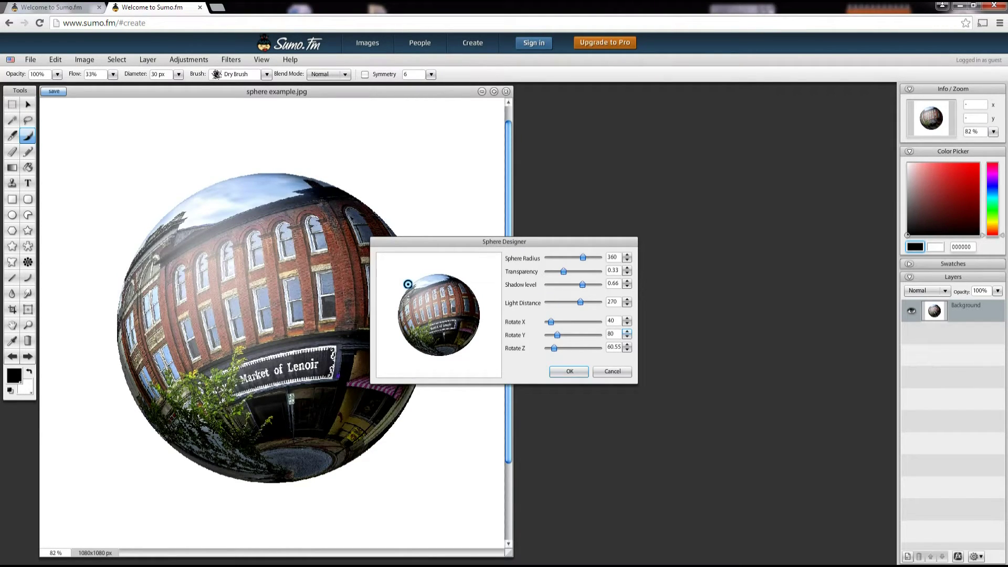
{"action": "left_click", "coordinate": [627, 332]}
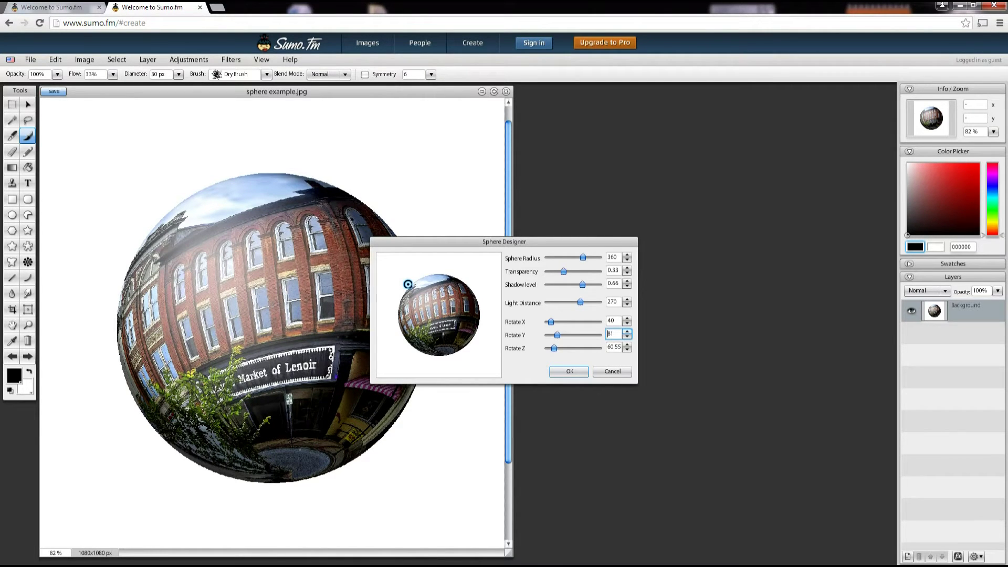
{"action": "left_click", "coordinate": [627, 331]}
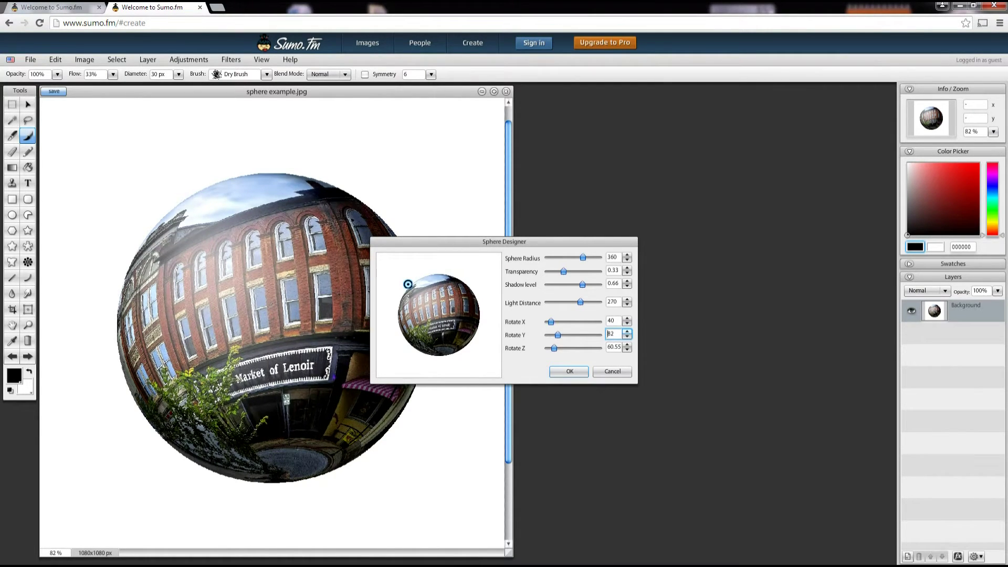
{"action": "left_click", "coordinate": [627, 331]}
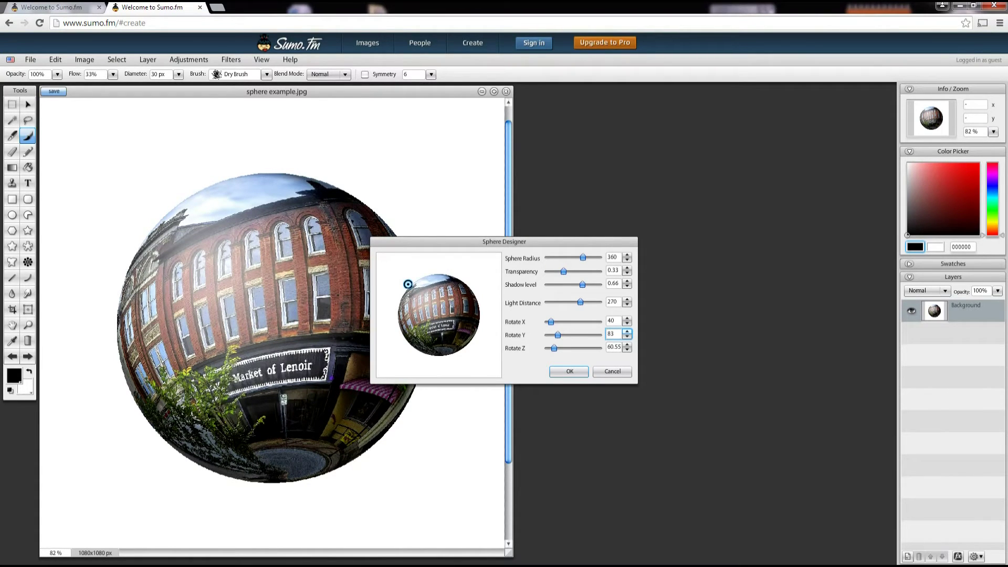
{"action": "left_click", "coordinate": [627, 331]}
{"action": "left_click", "coordinate": [627, 331]}
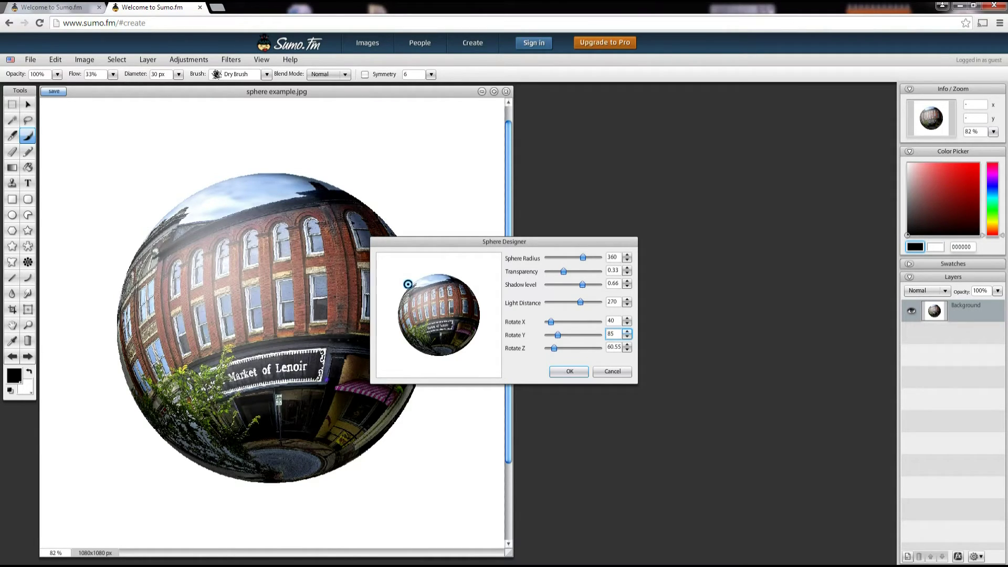
{"action": "key", "text": "Return"}
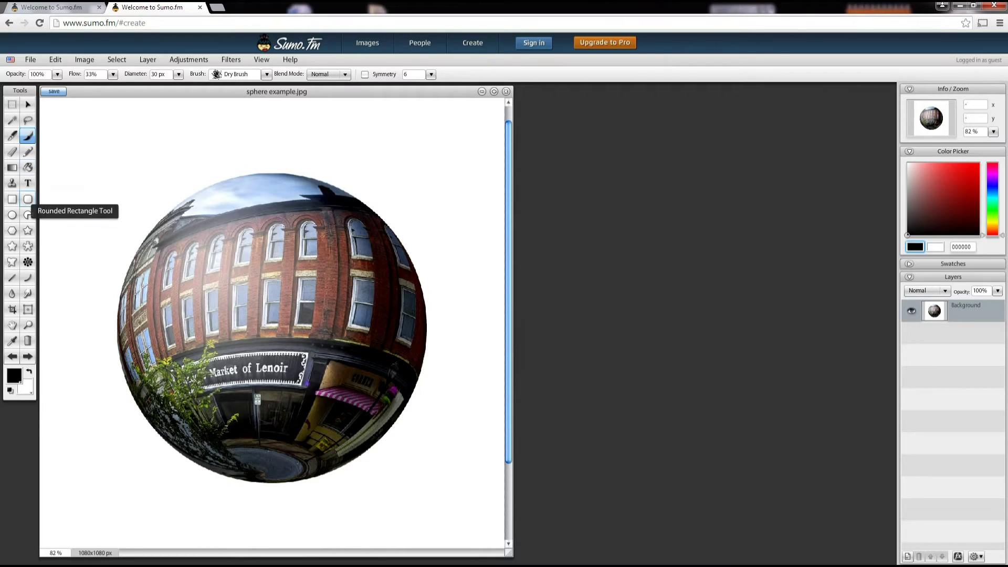
- Crop the canvas tightly around the sphere to 847x790 px
{"action": "left_click", "coordinate": [12, 310]}
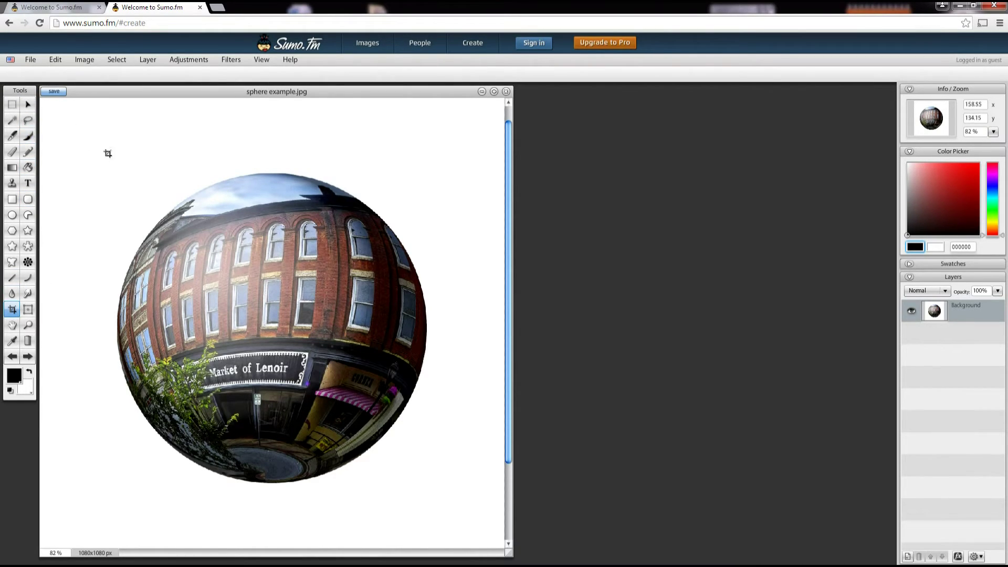
{"action": "left_click_drag", "start_coordinate": [94, 159], "coordinate": [458, 499]}
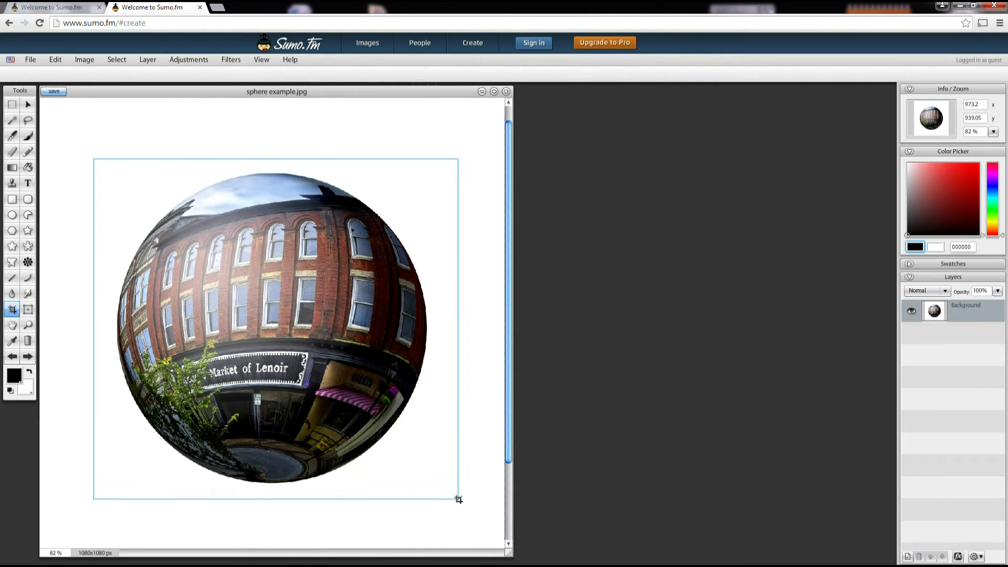
{"action": "key", "text": "Return"}
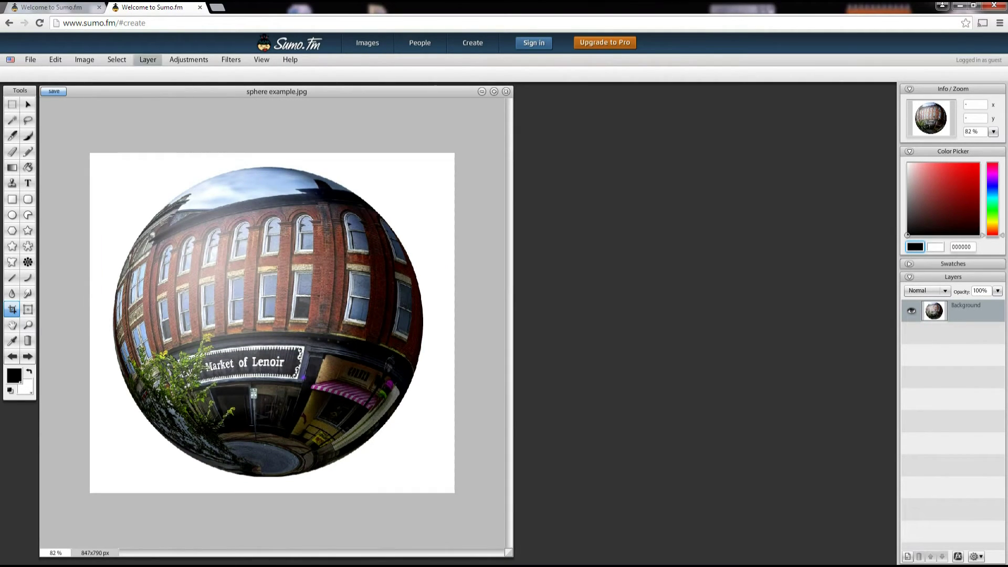
{"action": "left_click", "coordinate": [30, 59]}
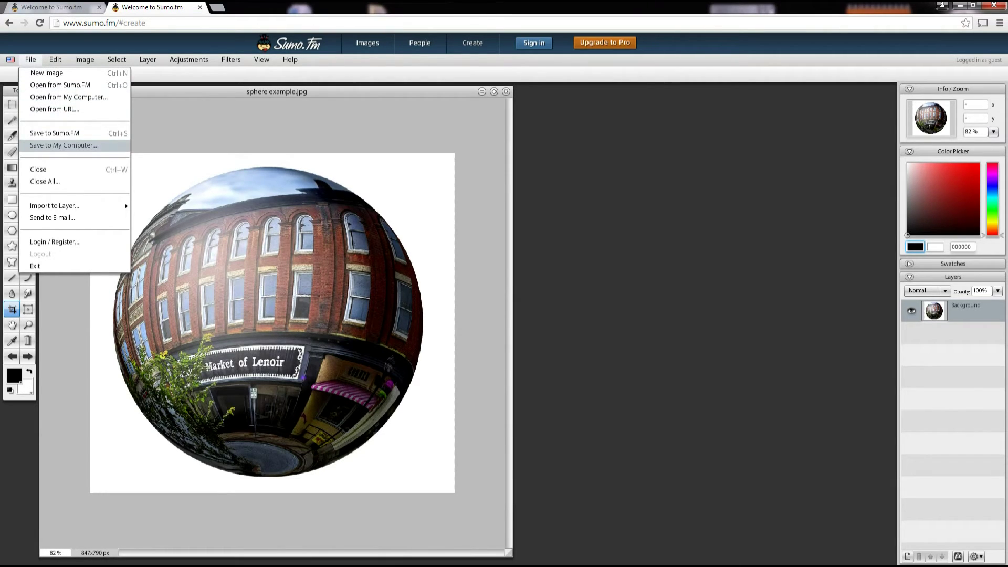
- Save the image to the Desktop as sphere_example.jpg at JPG quality 100
{"action": "left_click", "coordinate": [63, 145]}
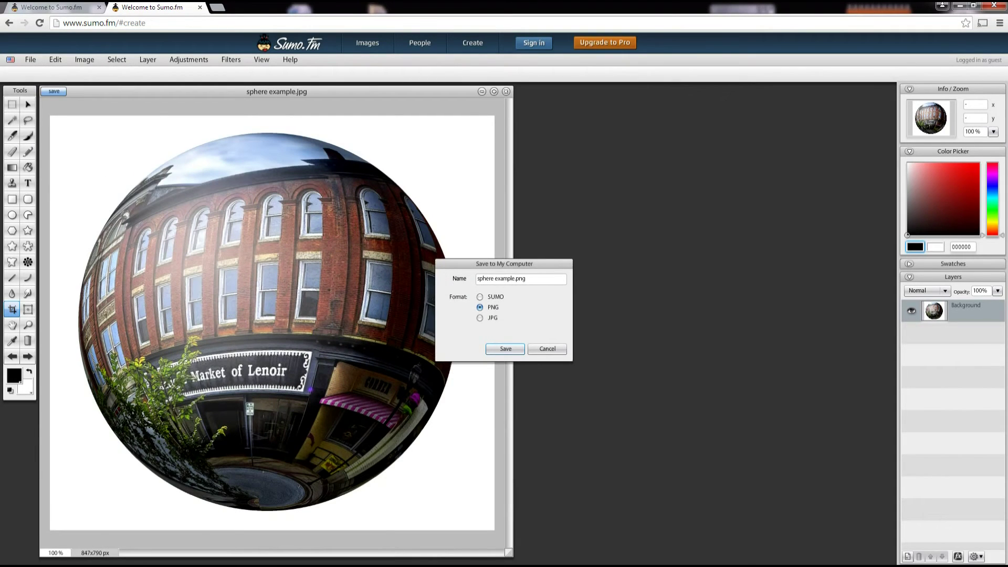
{"action": "left_click", "coordinate": [479, 317]}
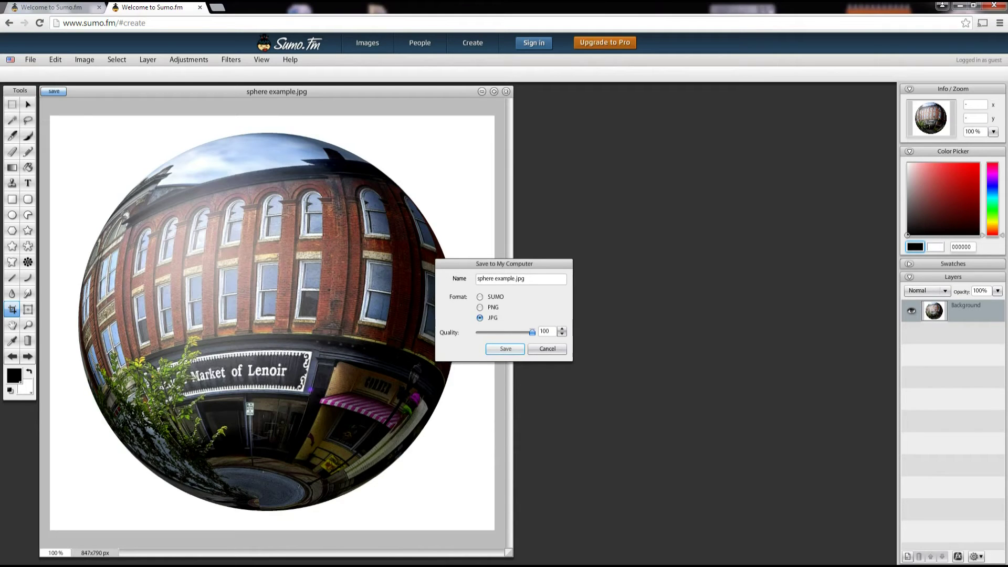
{"action": "key", "text": "Return"}
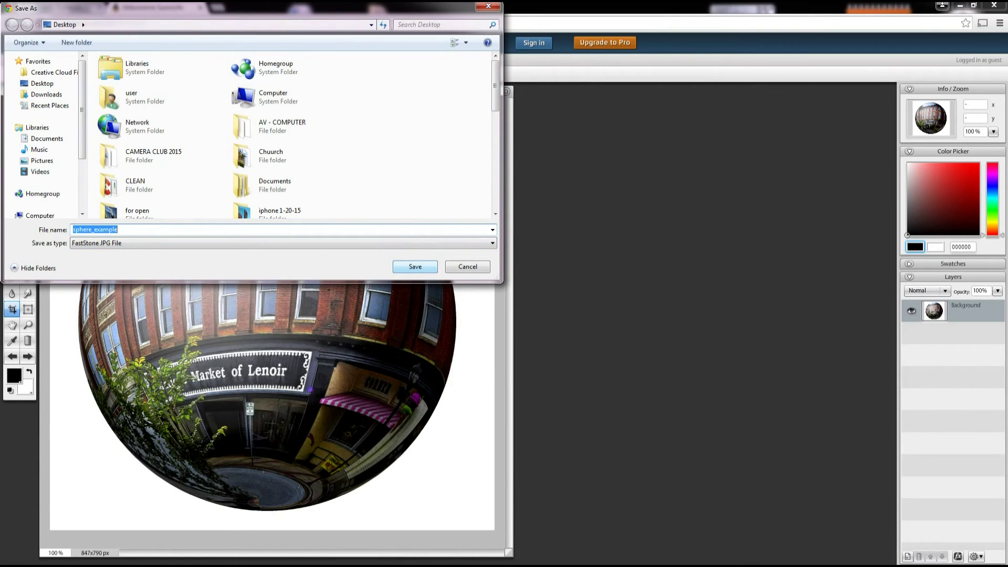
{"action": "key", "text": "Return"}
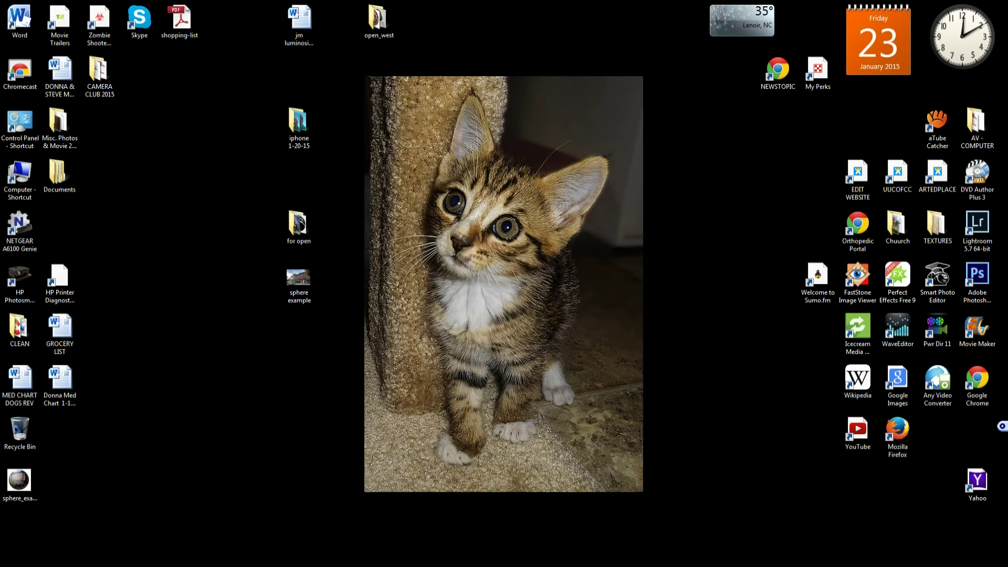
- Launch Adobe Photoshop from its desktop shortcut
{"action": "left_click_drag", "start_coordinate": [19, 480], "coordinate": [218, 415]}
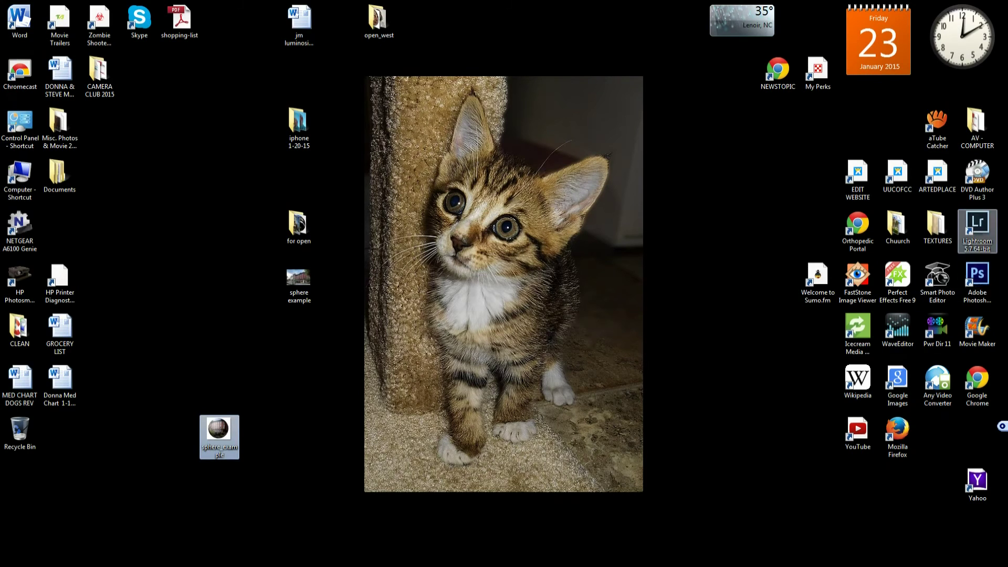
{"action": "left_click", "coordinate": [977, 278]}
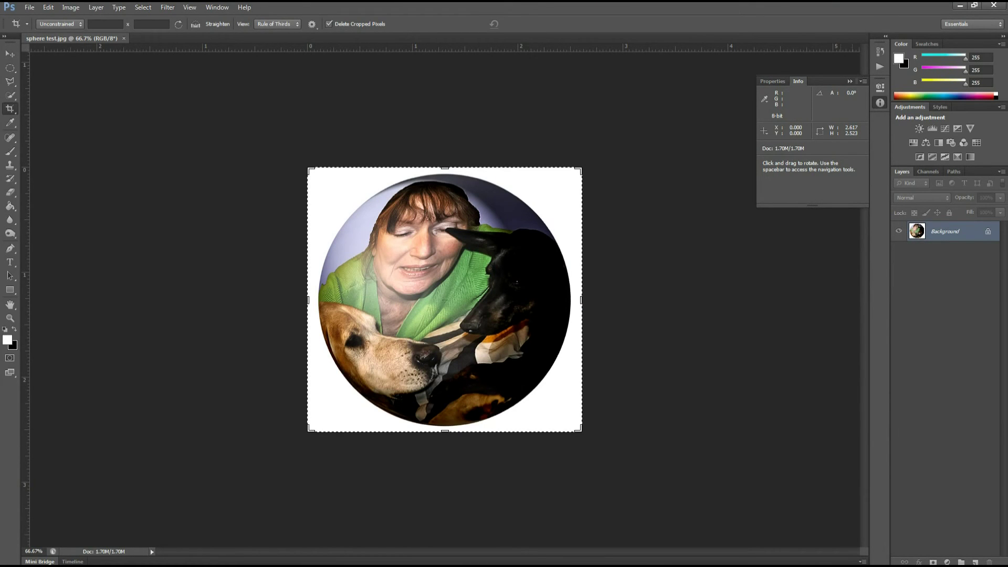
- Close the Info panel and open sphere_example.jpg from the Desktop in Camera Raw
{"action": "left_click", "coordinate": [850, 80]}
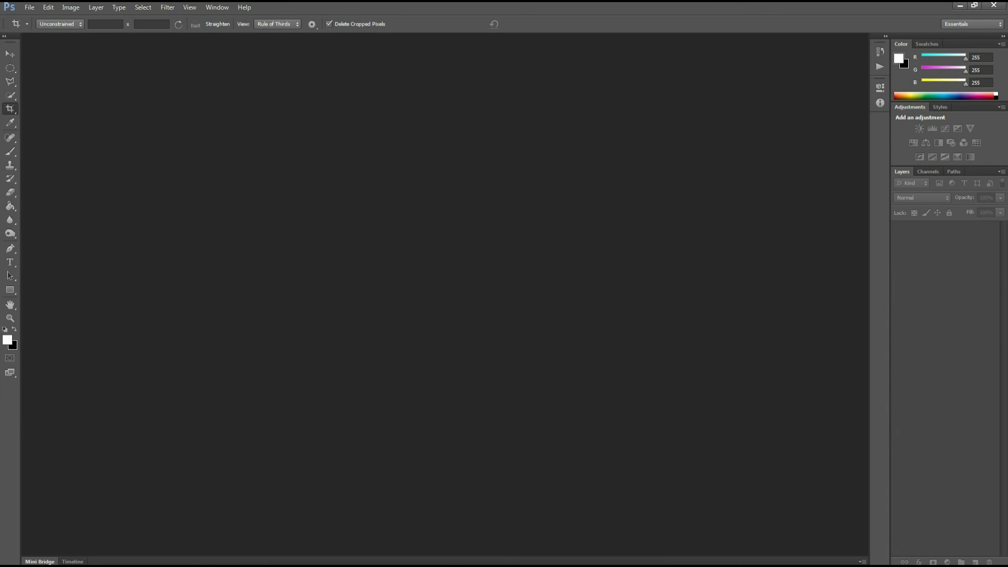
{"action": "key", "text": "ctrl+o"}
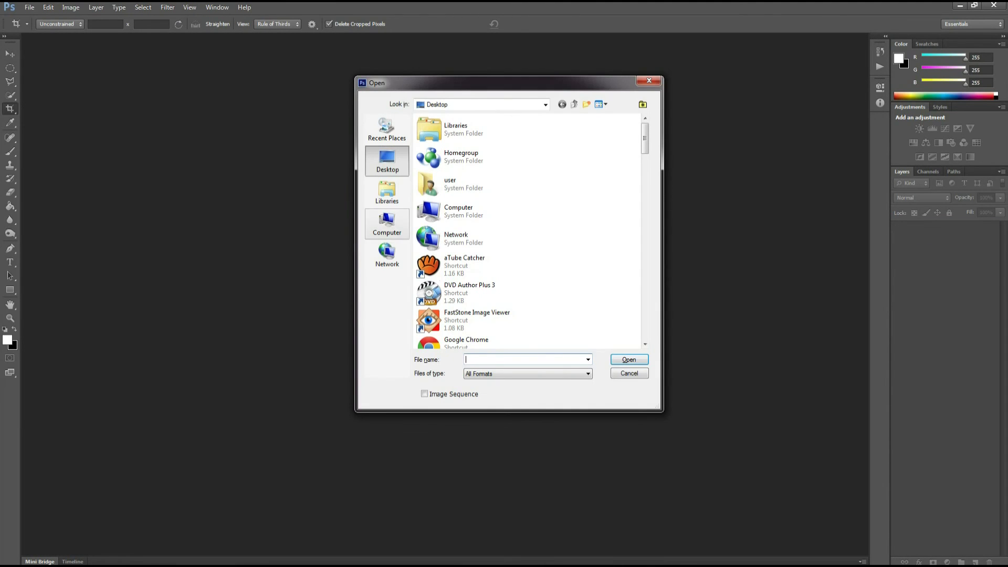
{"action": "scroll", "coordinate": [527, 231], "scroll_direction": "down", "scroll_amount": 10}
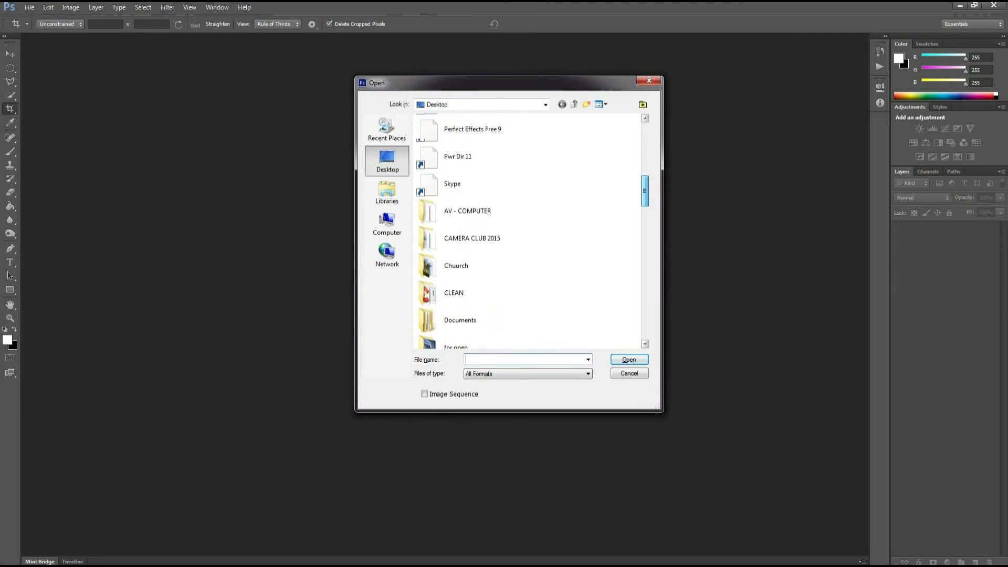
{"action": "scroll", "coordinate": [528, 231], "scroll_direction": "down", "scroll_amount": 10}
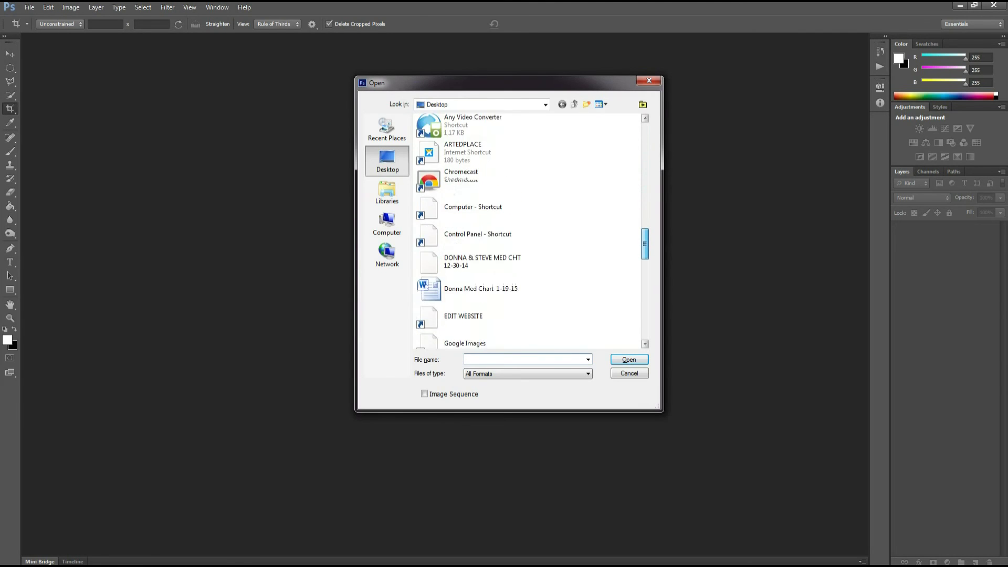
{"action": "scroll", "coordinate": [472, 258], "scroll_direction": "down", "scroll_amount": 10}
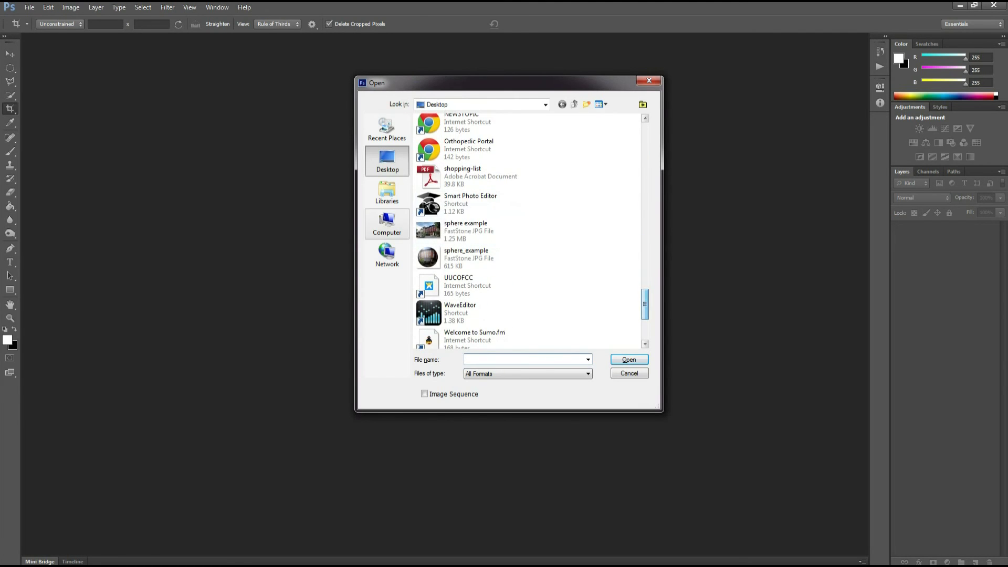
{"action": "double_click", "coordinate": [467, 258]}
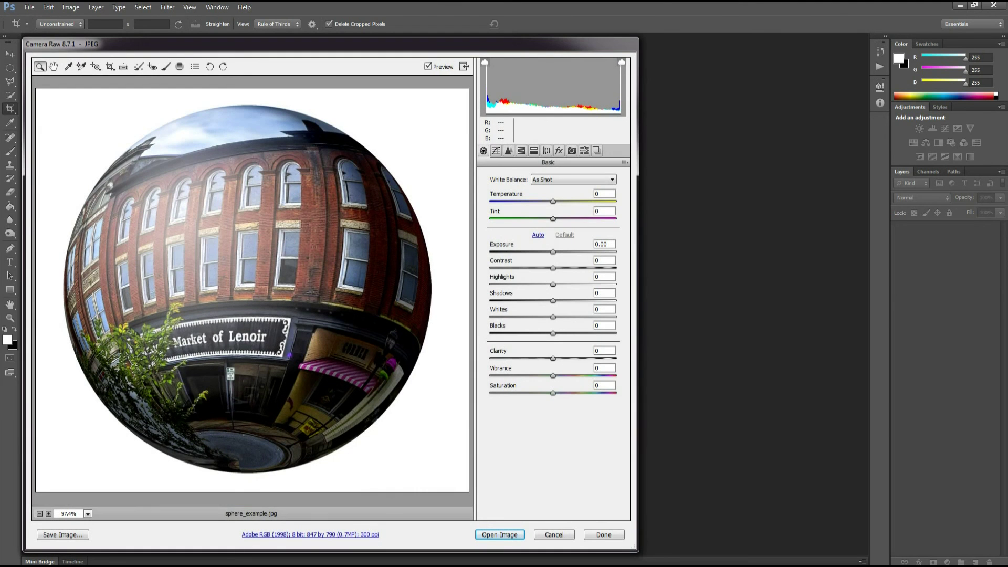
- Set Clarity to +47 in Camera Raw's Basic panel
{"action": "left_click", "coordinate": [604, 351]}
{"action": "type", "text": "45"}
{"action": "key", "text": "Return"}
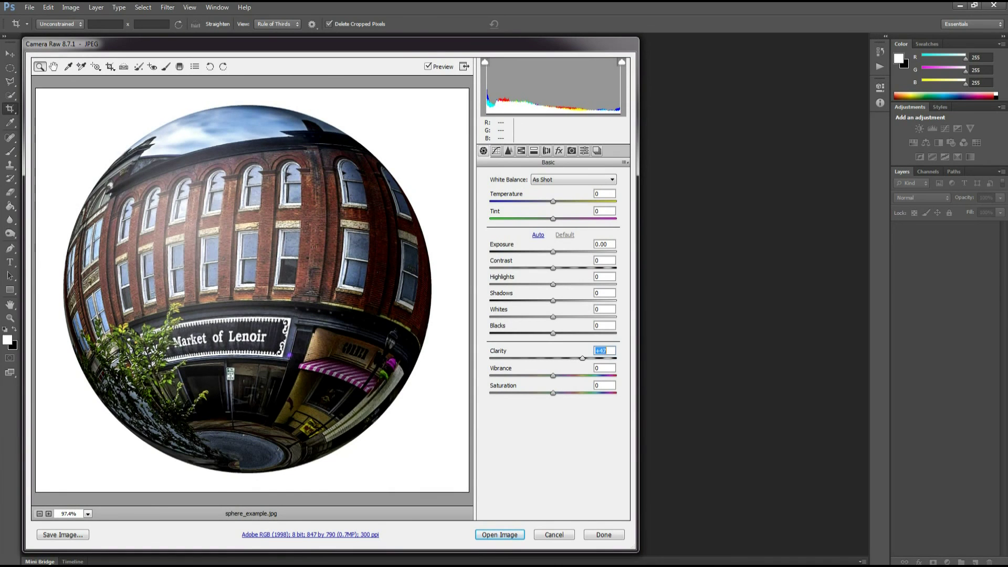
{"action": "type", "text": "47"}
{"action": "key", "text": "Tab"}
- Raise Vibrance to +32 and Saturation to +21
{"action": "type", "text": "13"}
{"action": "key", "text": "Return"}
{"action": "type", "text": "32"}
{"action": "key", "text": "Return"}
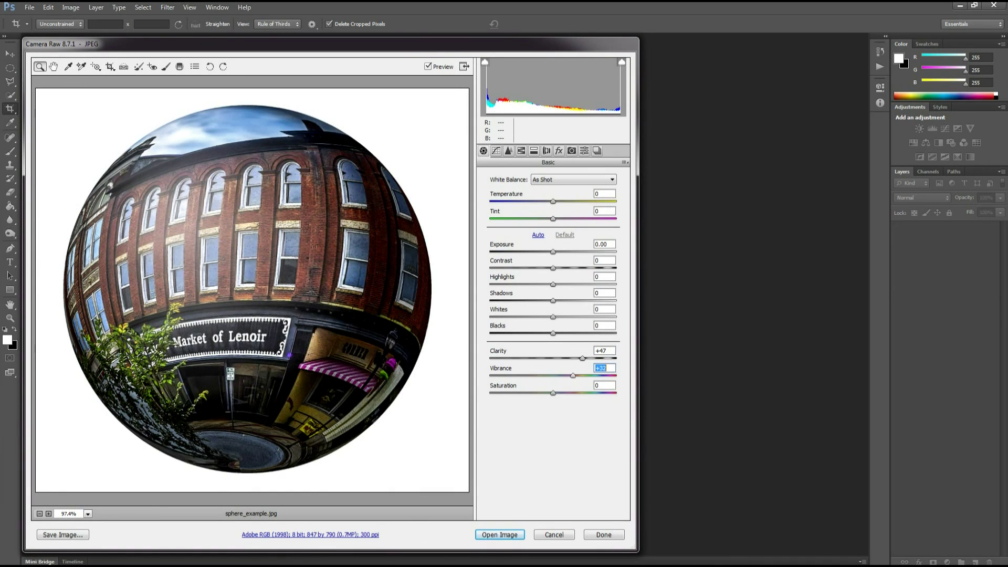
{"action": "key", "text": "Tab"}
{"action": "type", "text": "21"}
{"action": "key", "text": "Return"}
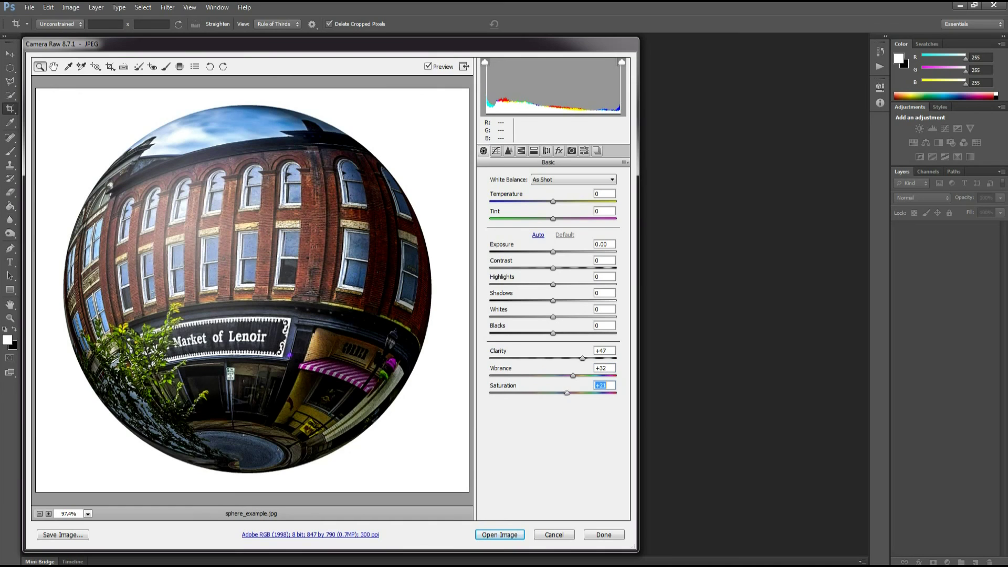